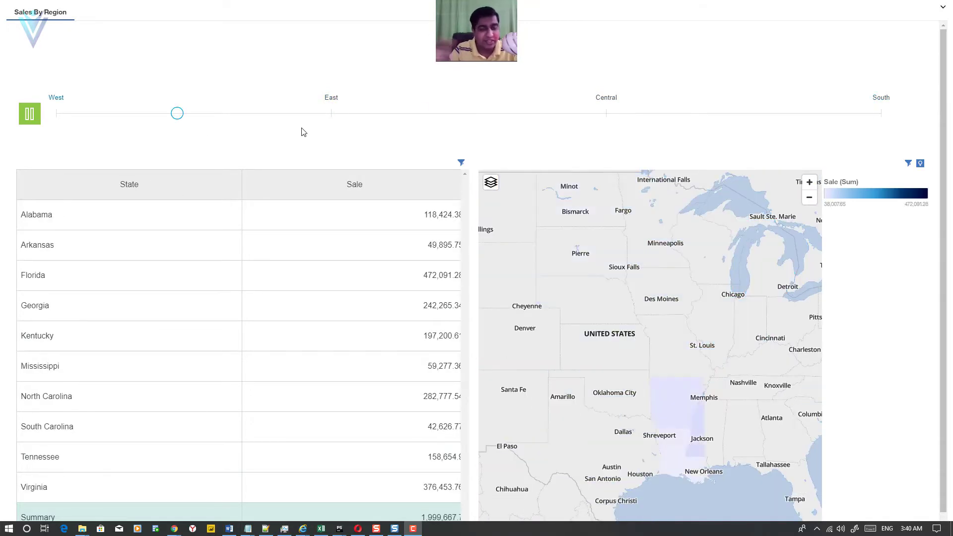
- Pause the Region data player and set it to Central to filter the table and map
{"action": "left_click", "coordinate": [29, 114]}
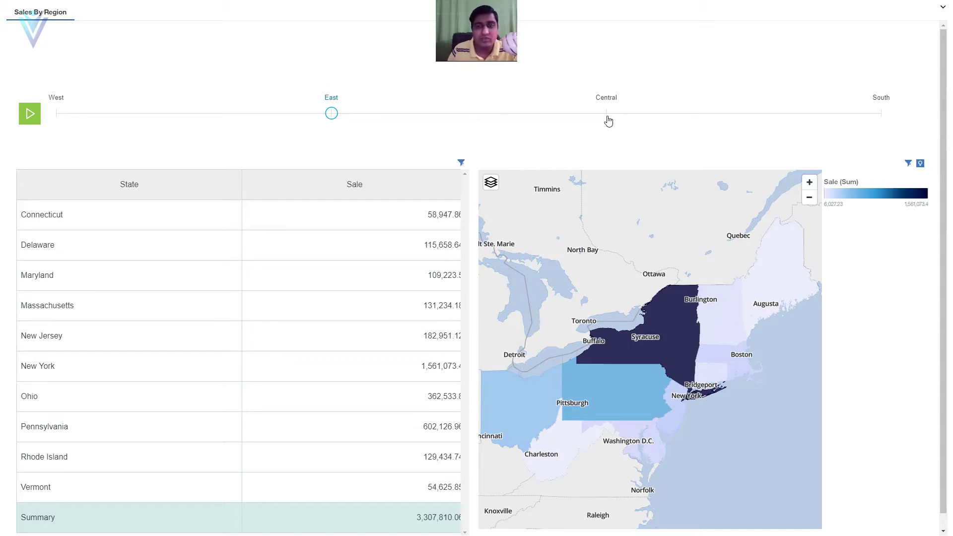
{"action": "left_click", "coordinate": [607, 118]}
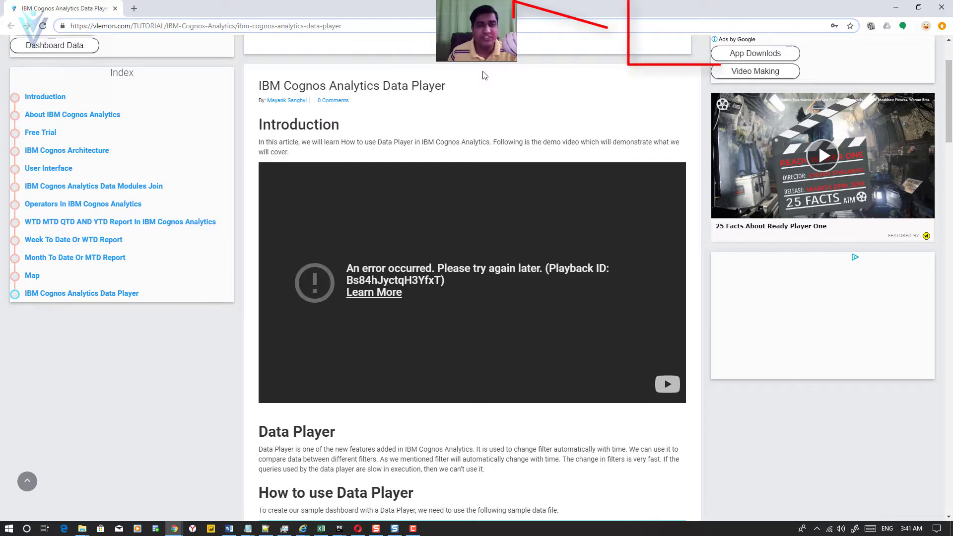
- Scroll the Data Player article past the video to the Create a new Dashboard section
{"action": "scroll", "coordinate": [496, 100], "scroll_direction": "down", "scroll_amount": 6}
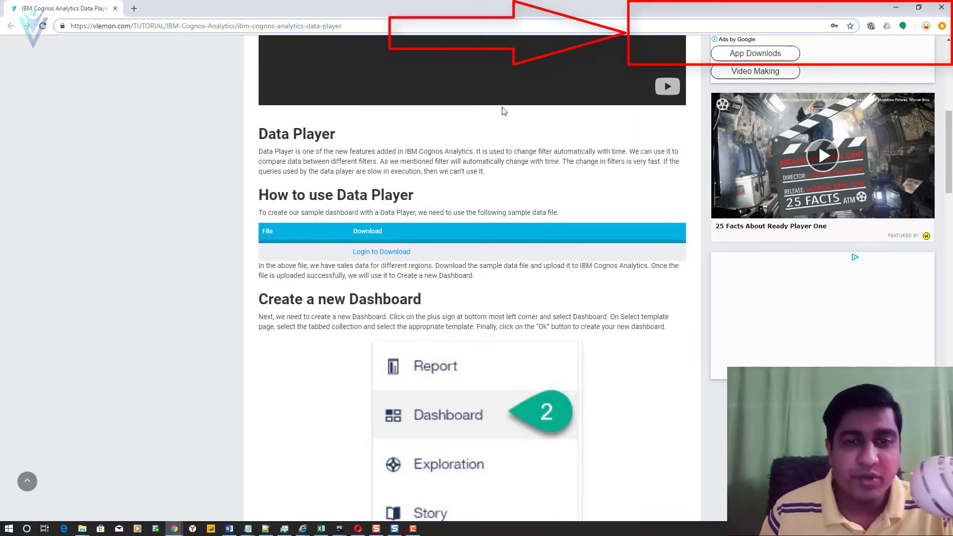
{"action": "scroll", "coordinate": [502, 110], "scroll_direction": "down", "scroll_amount": 2}
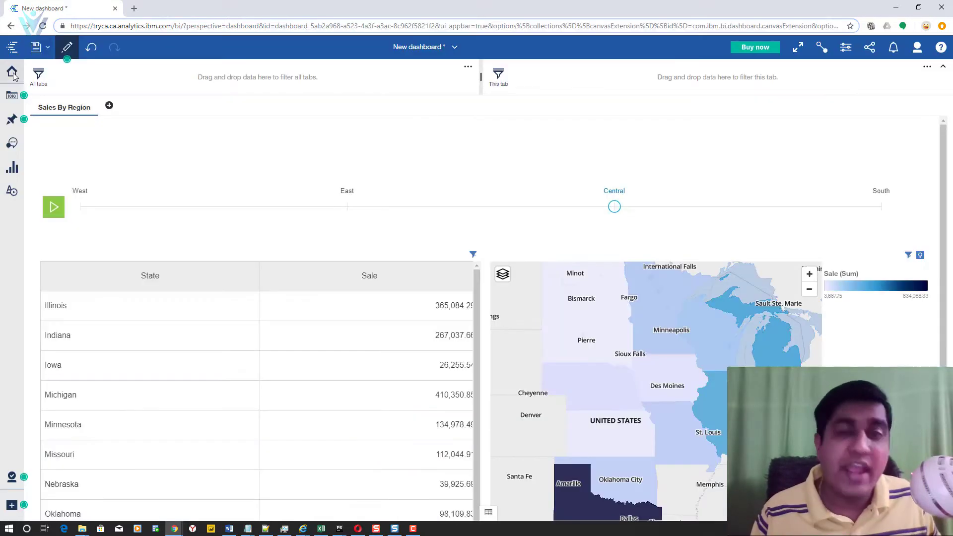
- From the Welcome home page, start a new dashboard to reach the template picker
{"action": "left_click", "coordinate": [12, 74]}
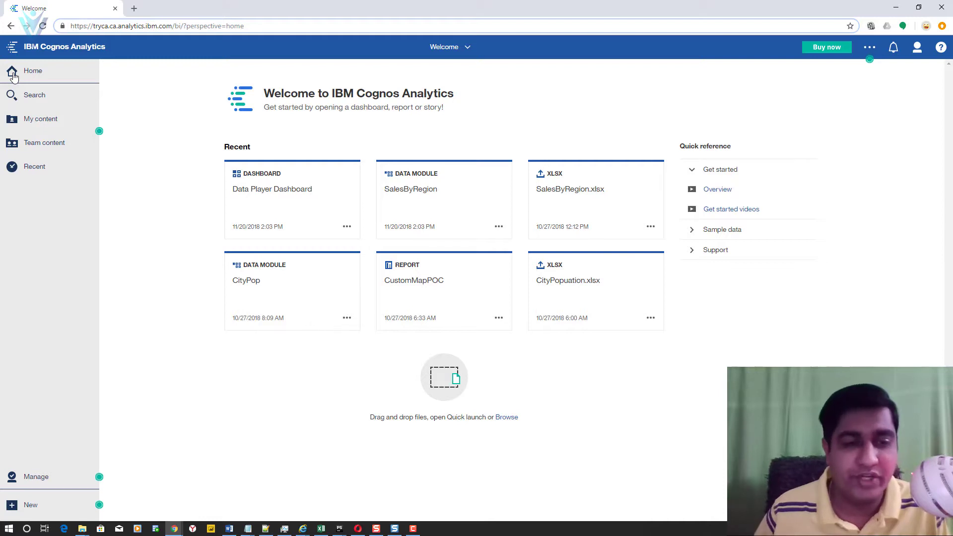
{"action": "left_click", "coordinate": [24, 511]}
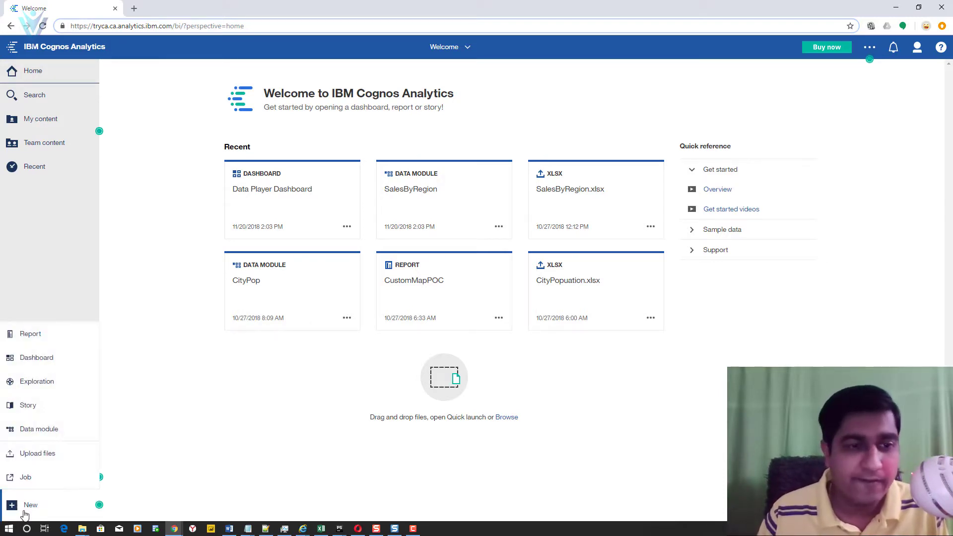
{"action": "left_click", "coordinate": [39, 359]}
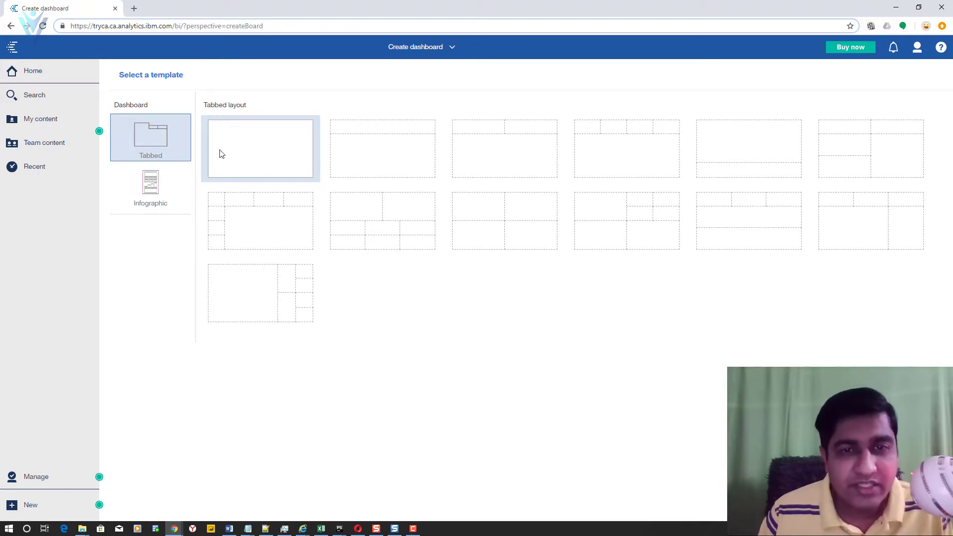
- Create a dashboard from the blank single-panel tabbed template
{"action": "left_click", "coordinate": [346, 152]}
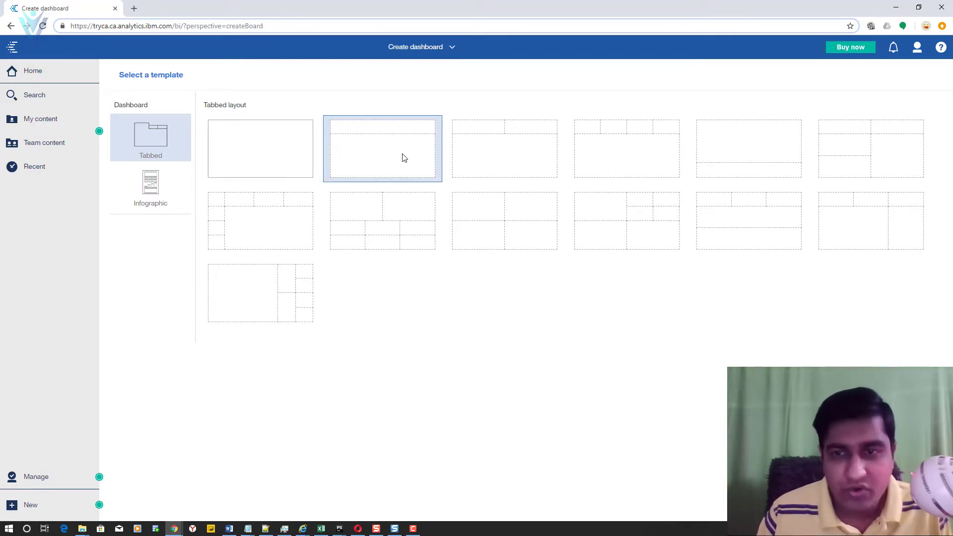
{"action": "left_click", "coordinate": [239, 158]}
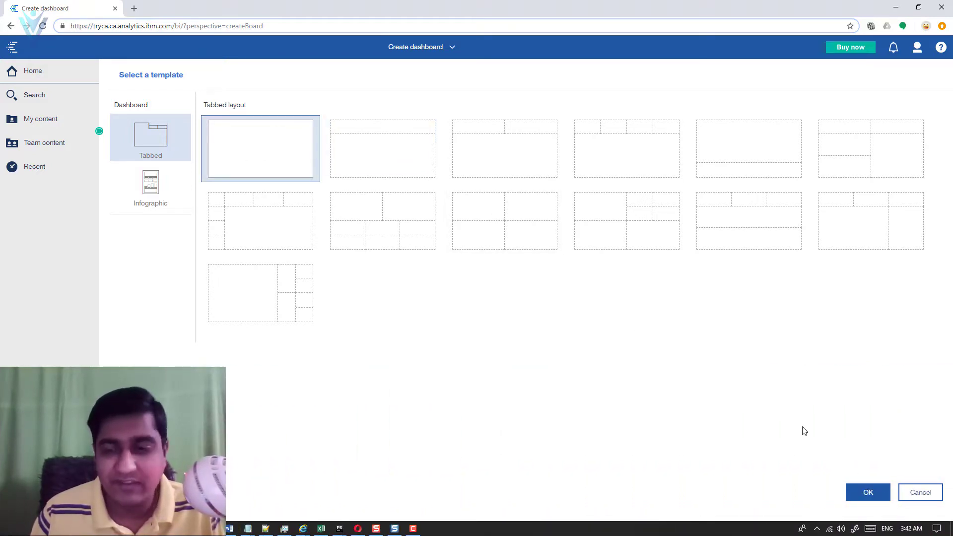
{"action": "left_click", "coordinate": [866, 493]}
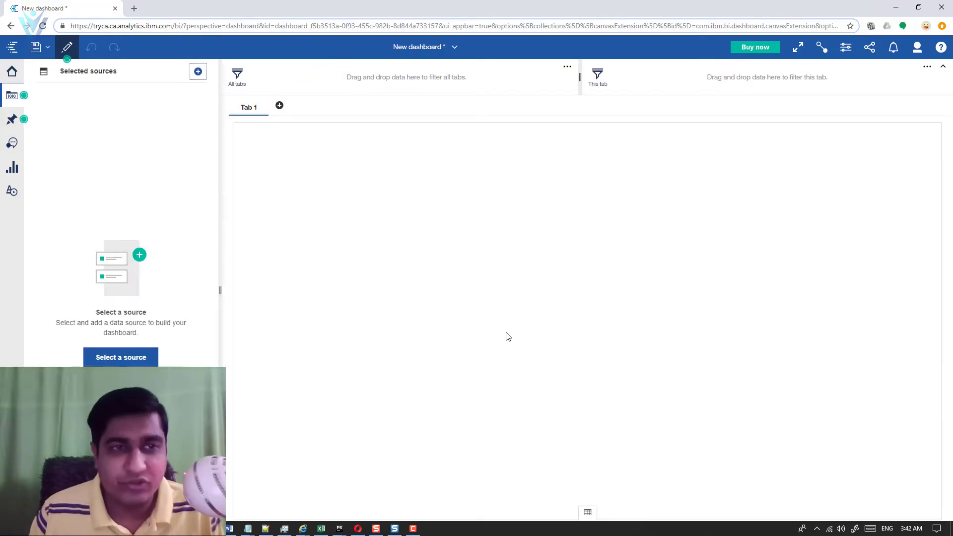
- Add SalesByRegion.xlsx from My content as the dashboard's data source
{"action": "left_click", "coordinate": [198, 72]}
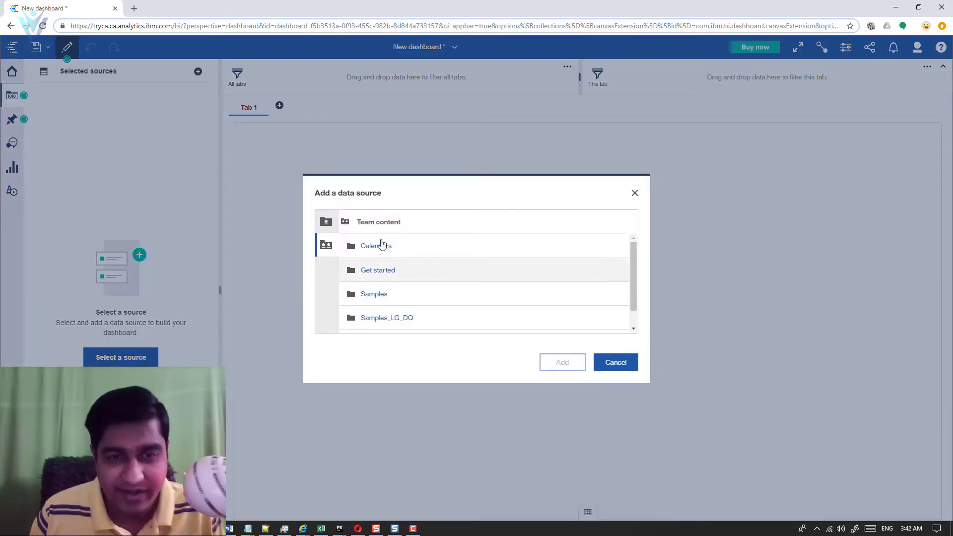
{"action": "left_click", "coordinate": [331, 227]}
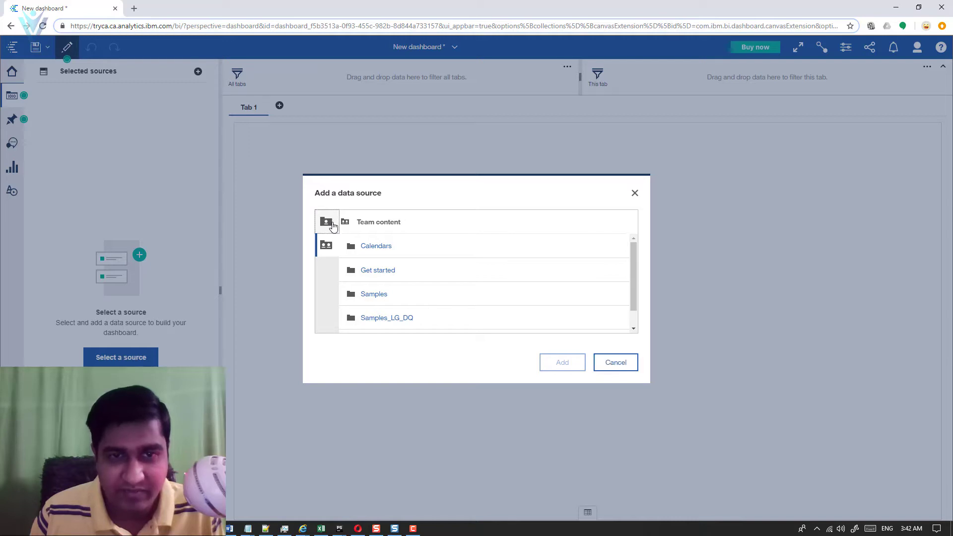
{"action": "left_click", "coordinate": [332, 226]}
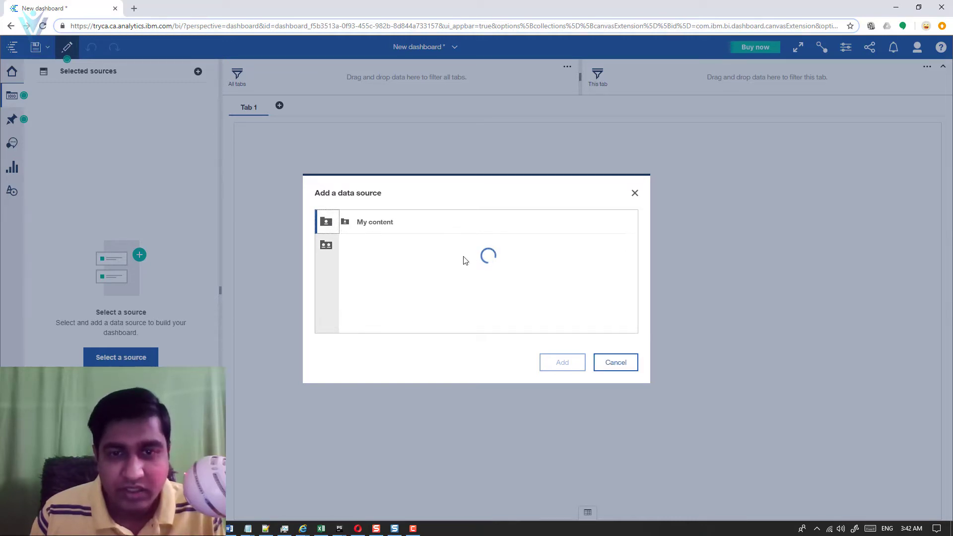
{"action": "left_click", "coordinate": [389, 321]}
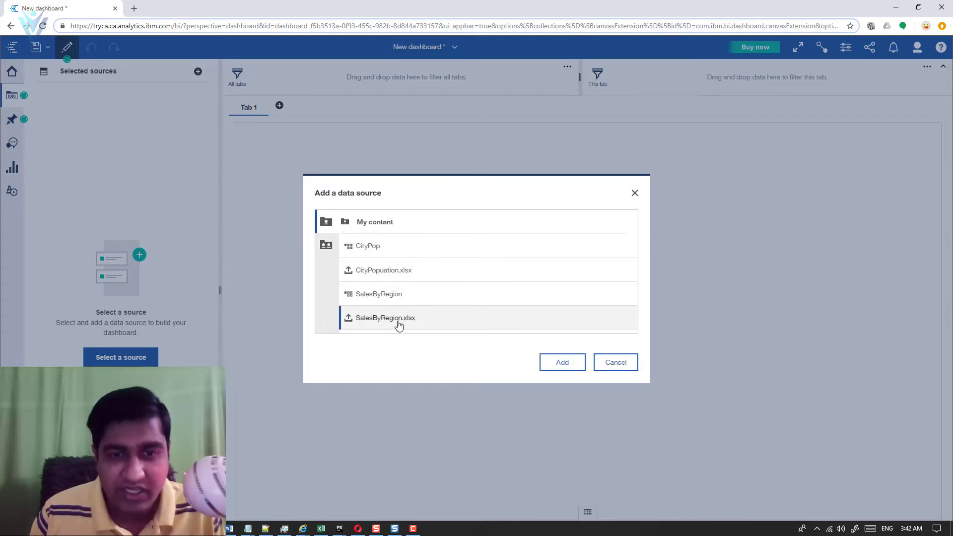
{"action": "left_click", "coordinate": [561, 362]}
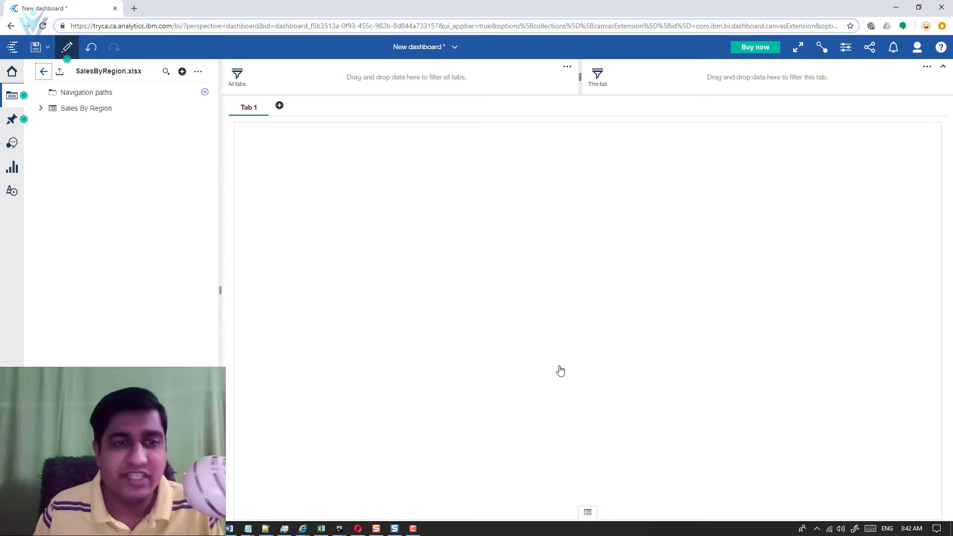
- Place a table on the canvas with State, City and Sale columns, State first
{"action": "left_click", "coordinate": [11, 171]}
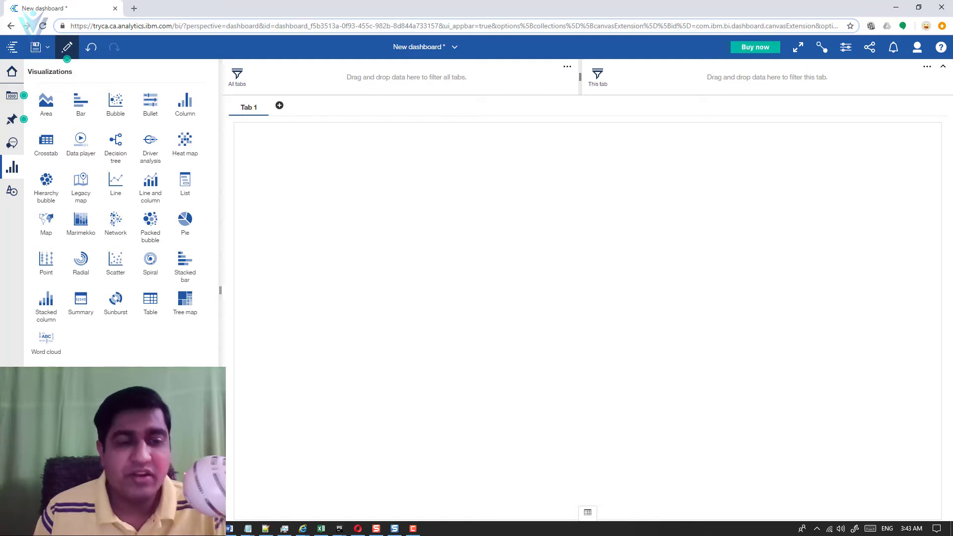
{"action": "left_click_drag", "start_coordinate": [150, 301], "coordinate": [283, 264]}
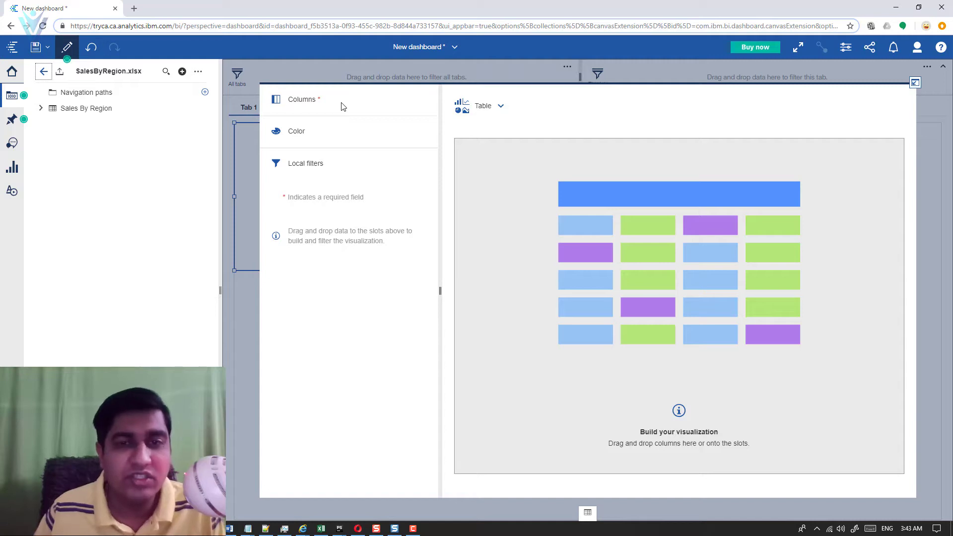
{"action": "left_click", "coordinate": [41, 108]}
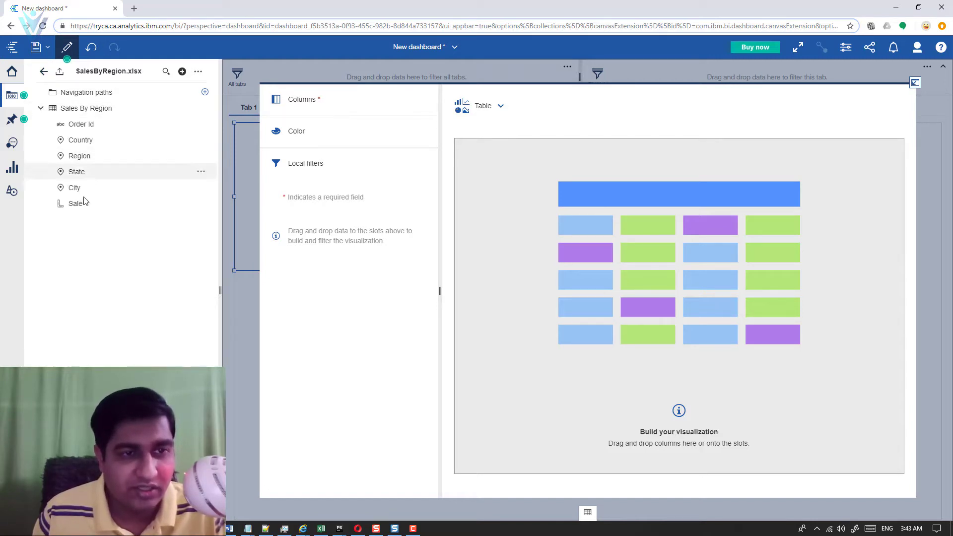
{"action": "left_click", "coordinate": [81, 176]}
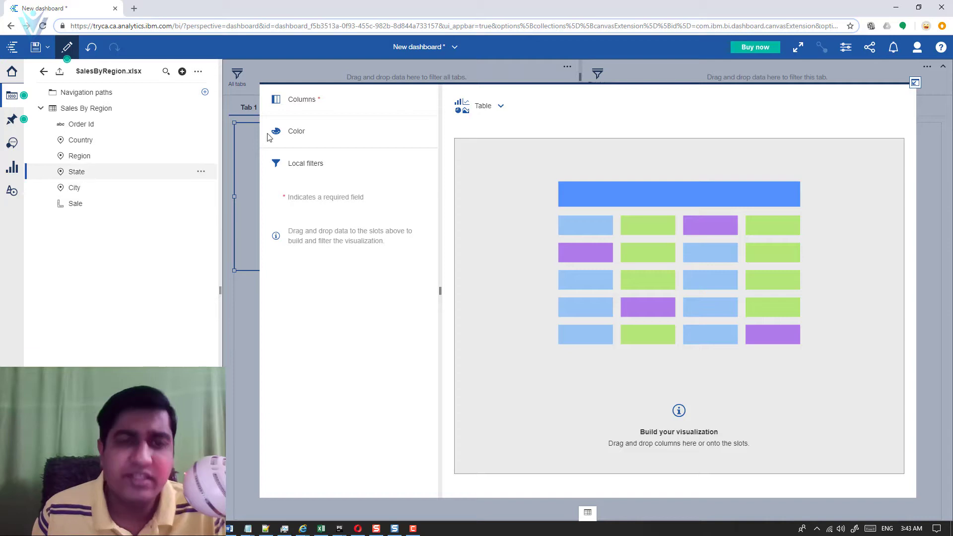
{"action": "left_click", "coordinate": [347, 106]}
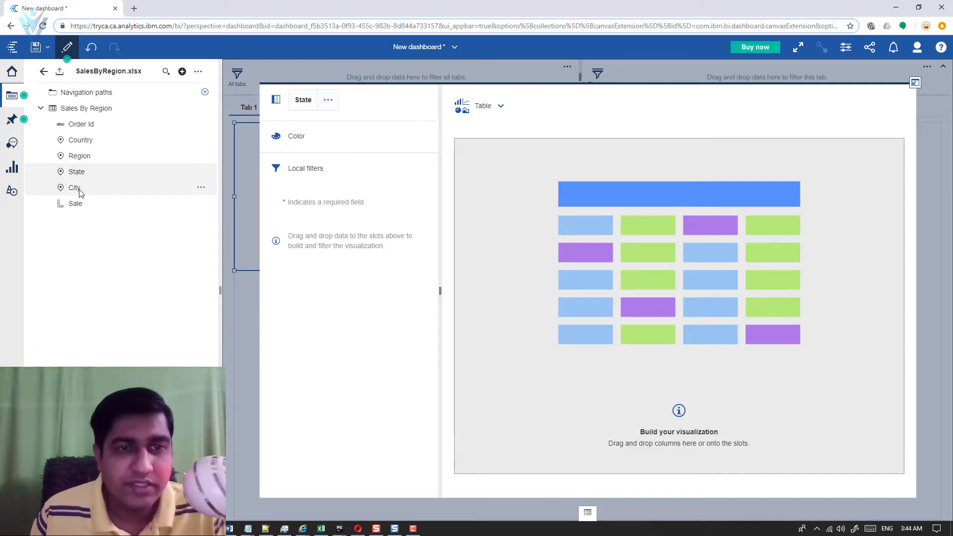
{"action": "left_click", "coordinate": [79, 190]}
{"action": "left_click", "coordinate": [344, 108]}
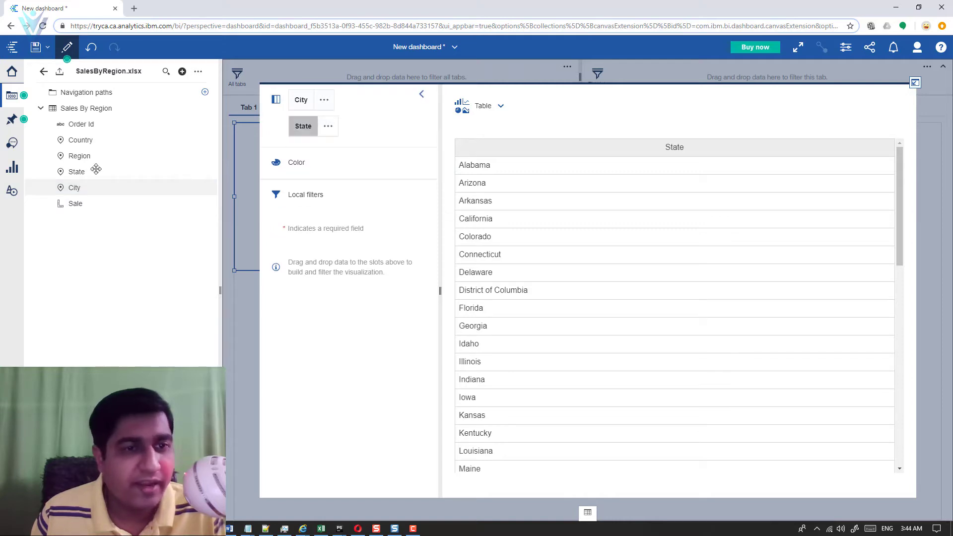
{"action": "left_click", "coordinate": [75, 205]}
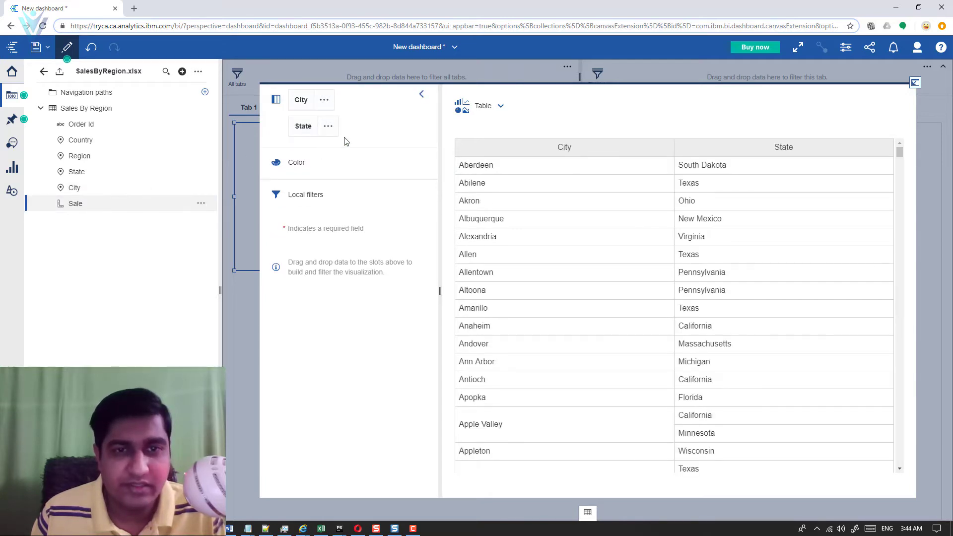
{"action": "left_click_drag", "start_coordinate": [345, 142], "coordinate": [347, 142]}
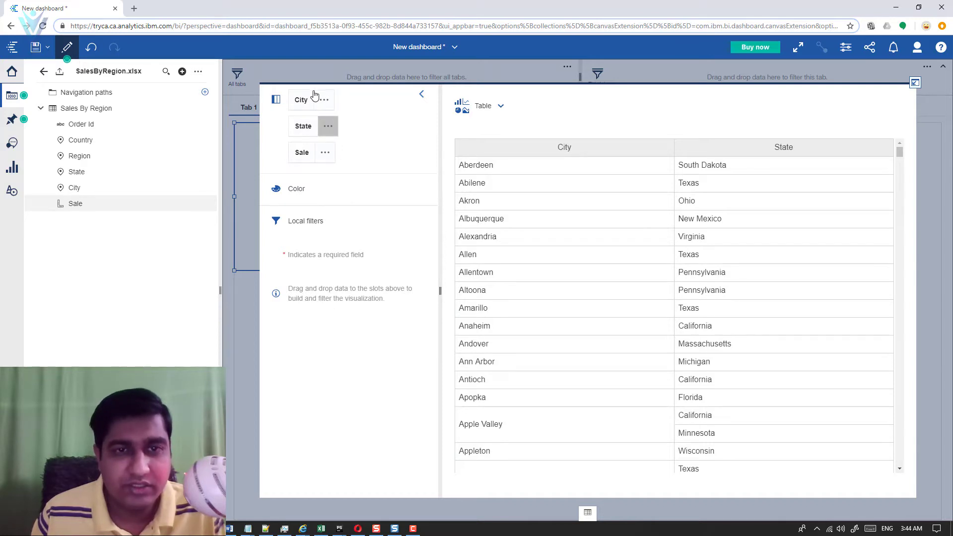
{"action": "left_click_drag", "start_coordinate": [313, 120], "coordinate": [301, 133]}
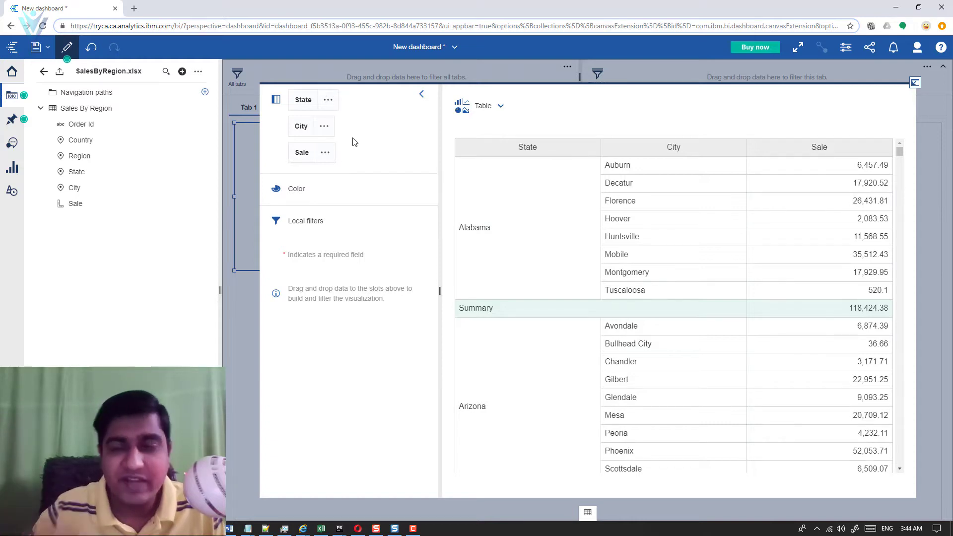
{"action": "left_click", "coordinate": [914, 82]}
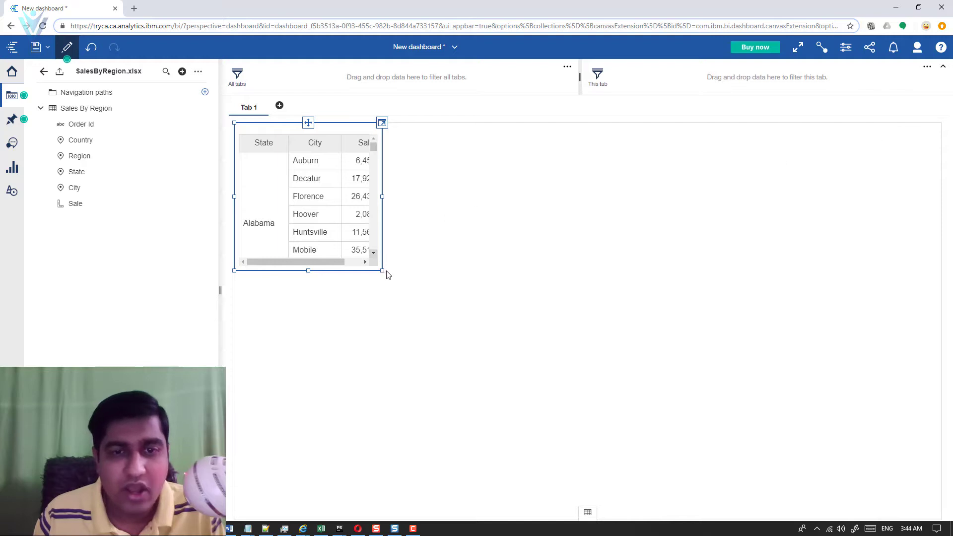
- Widen and lengthen the table so full Sale values fit, then add a Map visualization
{"action": "left_click_drag", "start_coordinate": [382, 197], "coordinate": [493, 198]}
{"action": "left_click", "coordinate": [495, 197]}
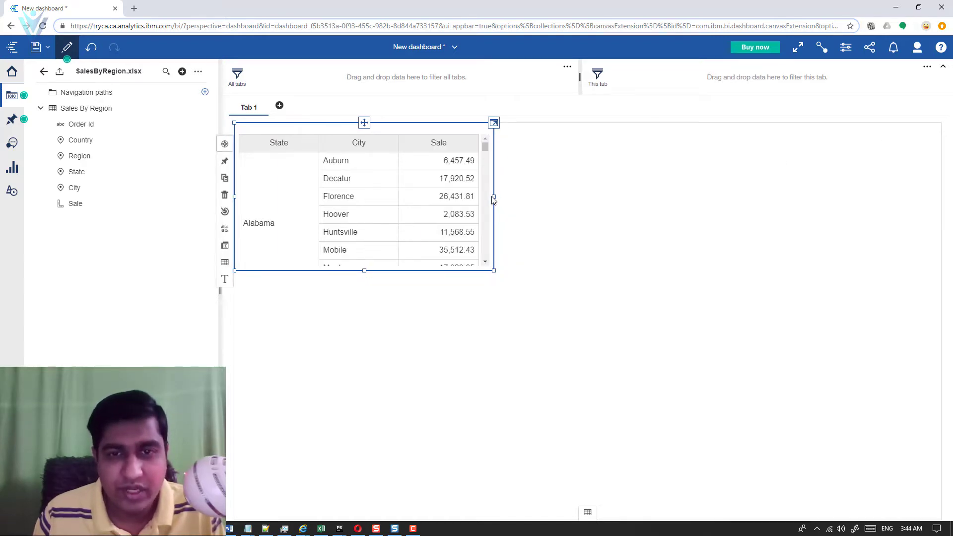
{"action": "left_click_drag", "start_coordinate": [539, 202], "coordinate": [561, 204]}
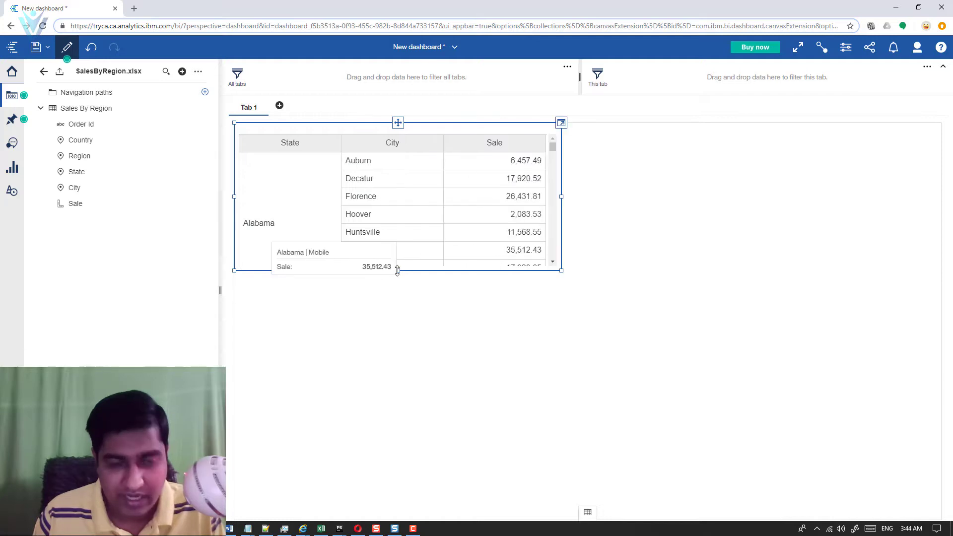
{"action": "left_click_drag", "start_coordinate": [397, 269], "coordinate": [405, 358]}
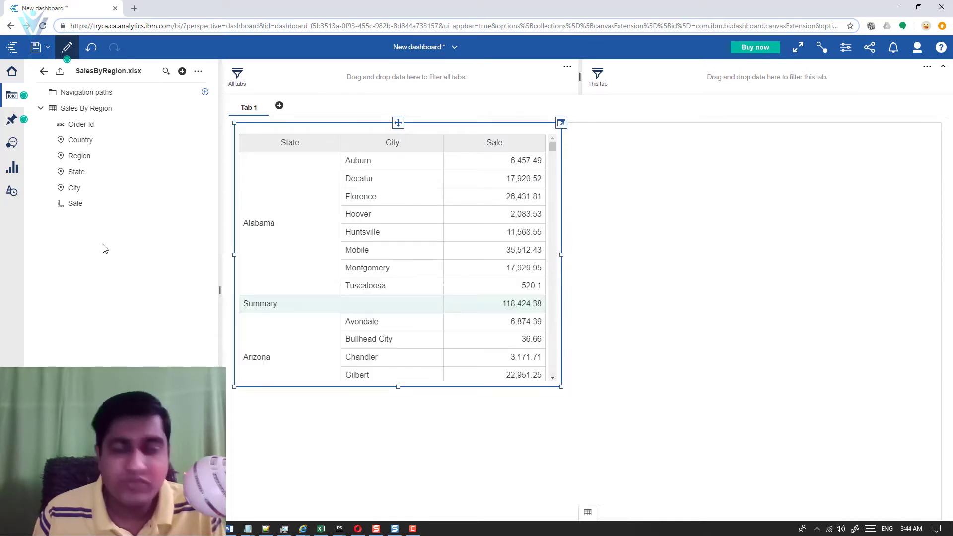
{"action": "left_click", "coordinate": [13, 169]}
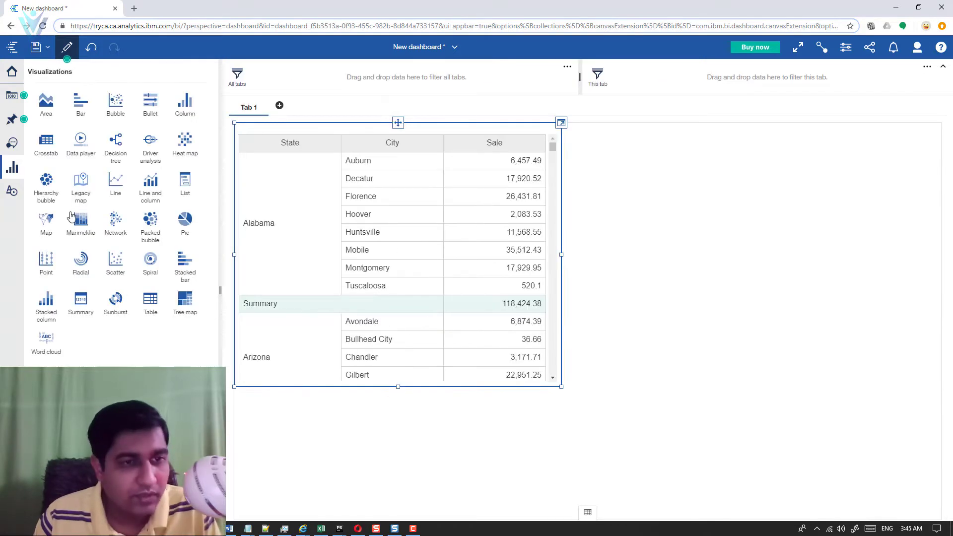
{"action": "left_click", "coordinate": [42, 228]}
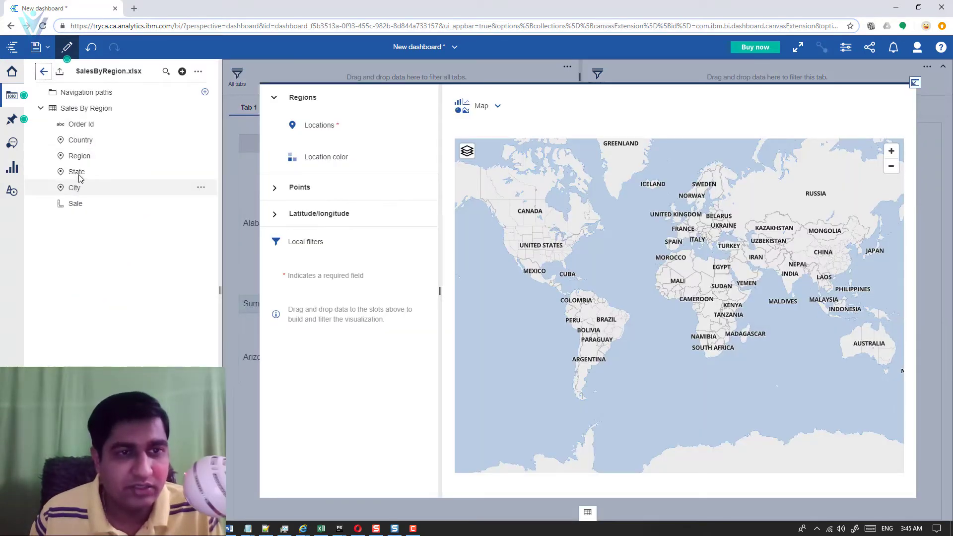
- Put State in the map's Locations slot and Sale in its Location color slot
{"action": "left_click_drag", "start_coordinate": [79, 178], "coordinate": [385, 177]}
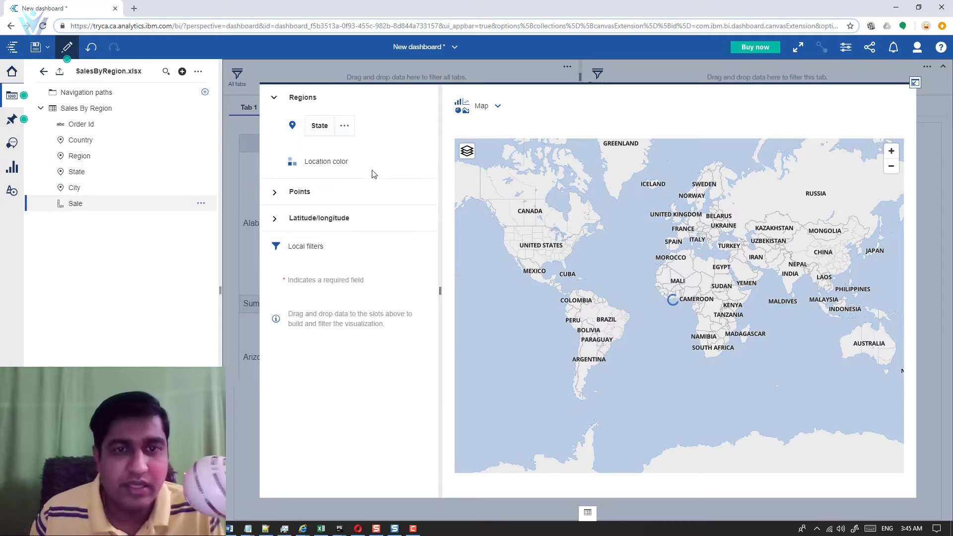
{"action": "left_click_drag", "start_coordinate": [75, 204], "coordinate": [372, 176]}
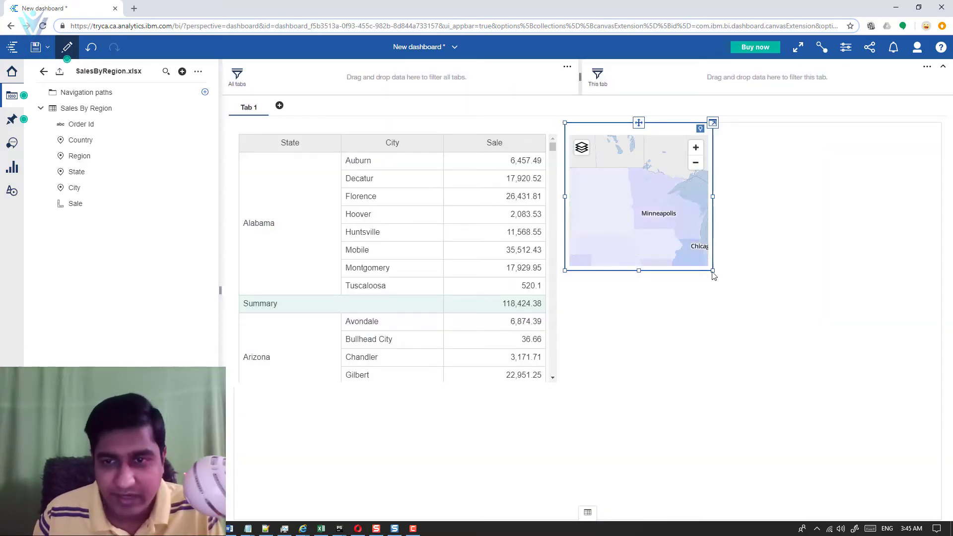
- Enlarge the sales map to show North America and bring up the Visualizations list
{"action": "left_click_drag", "start_coordinate": [715, 275], "coordinate": [932, 382]}
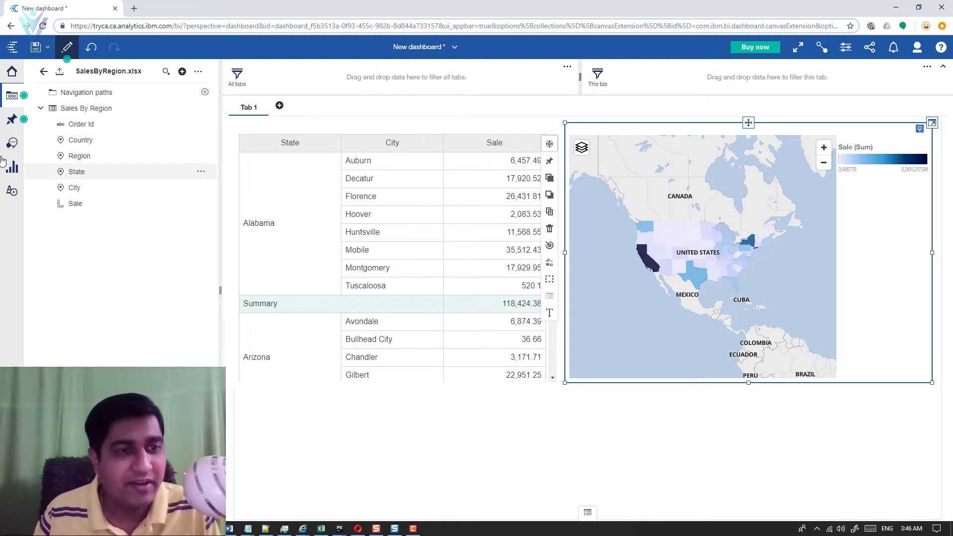
{"action": "left_click", "coordinate": [11, 171]}
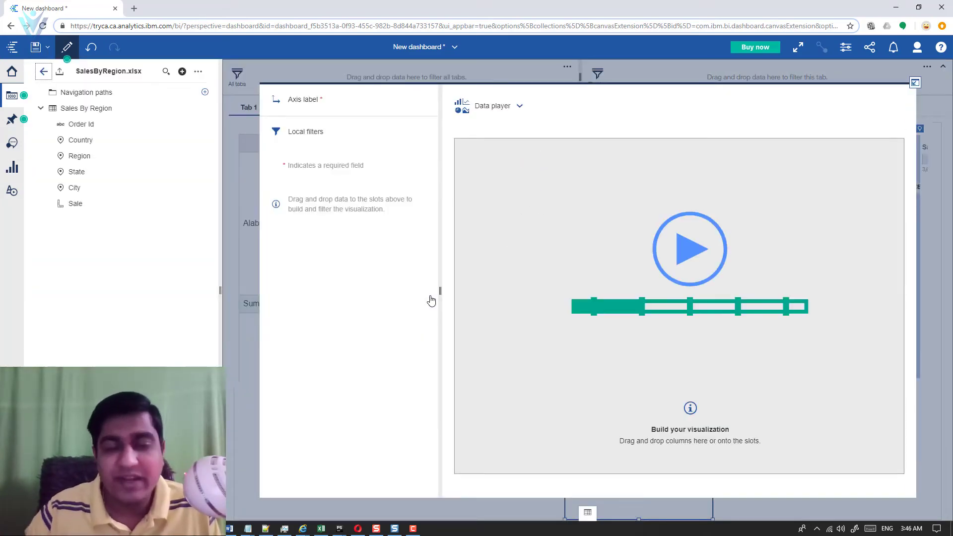
- Set Region as the data player's axis label so it steps through West, East, Central, South
{"action": "left_click", "coordinate": [79, 160]}
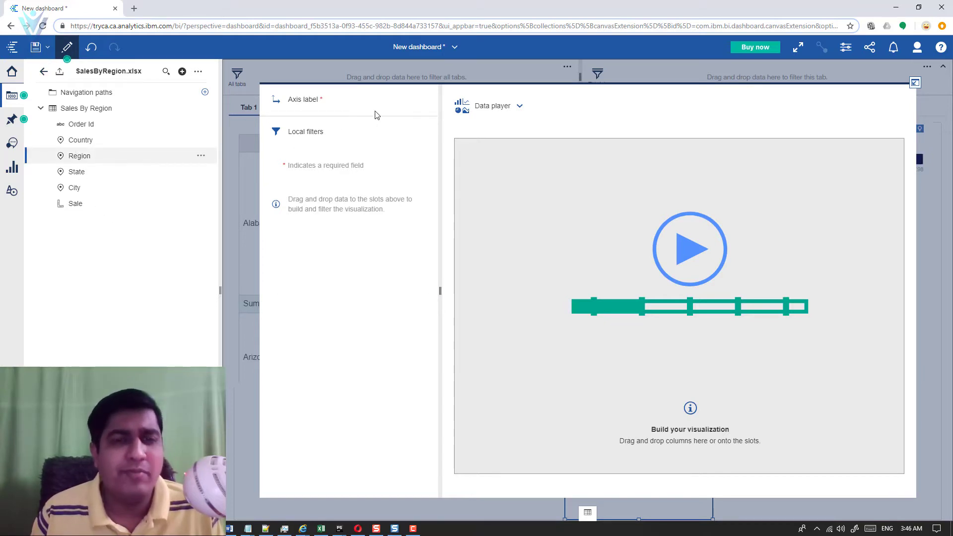
{"action": "left_click_drag", "start_coordinate": [377, 114], "coordinate": [377, 113]}
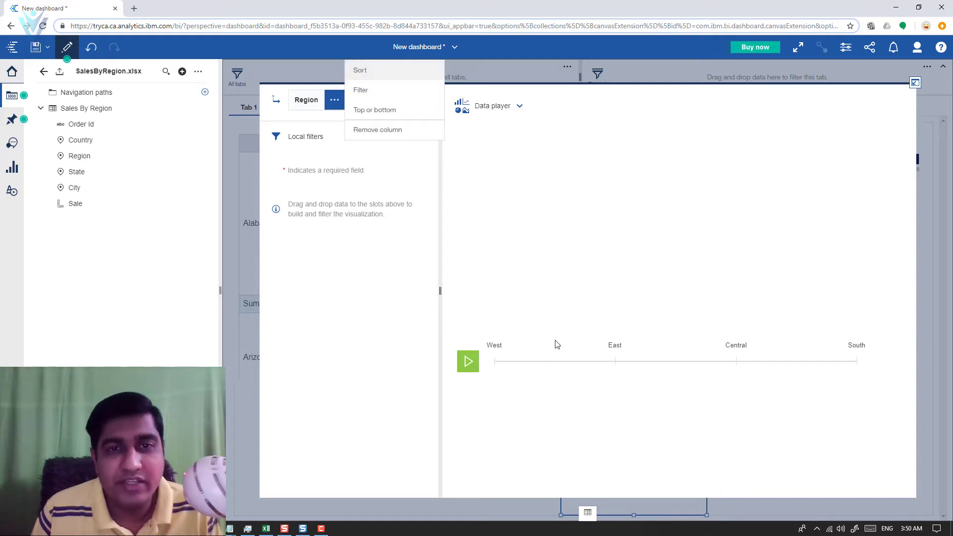
{"action": "left_click", "coordinate": [330, 349]}
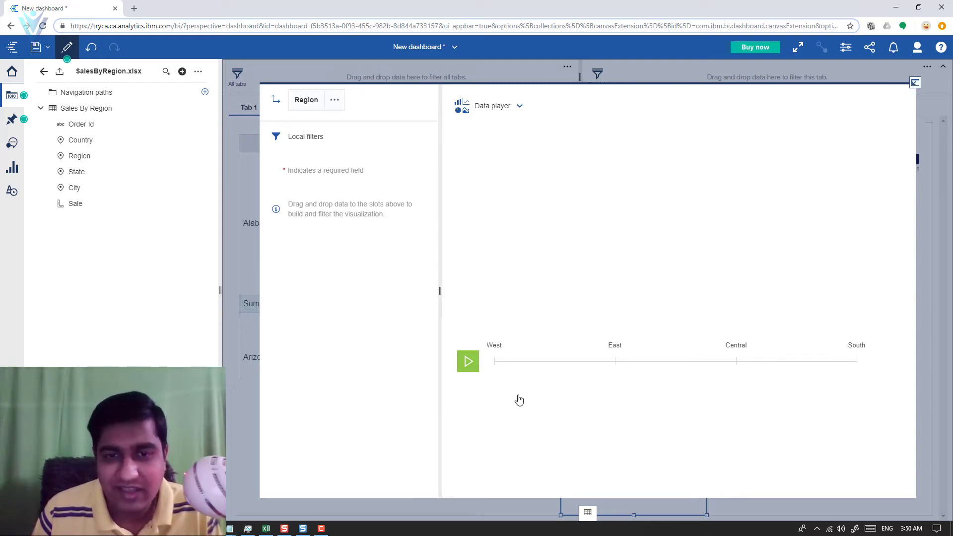
- Stretch the Region data player across the full width of the dashboard bottom
{"action": "key", "text": "Escape"}
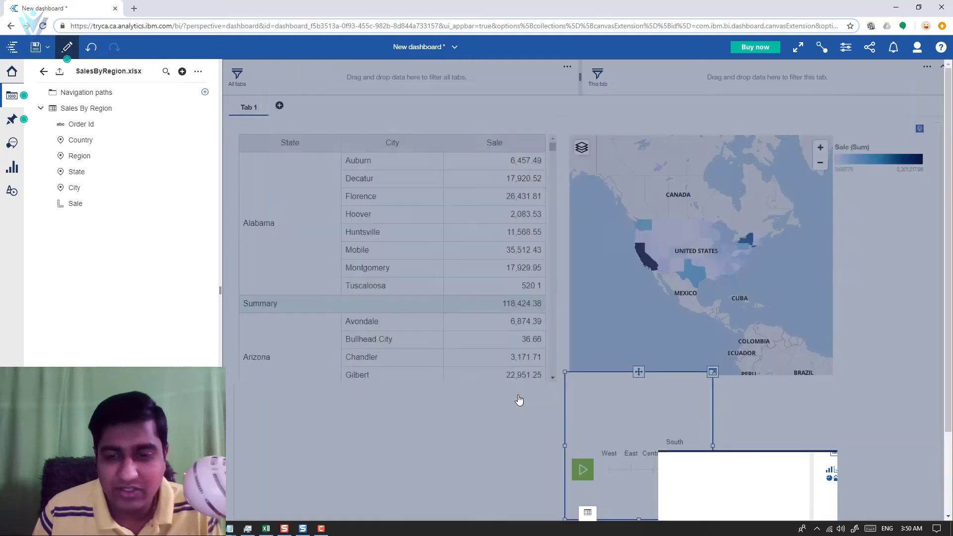
{"action": "left_click_drag", "start_coordinate": [566, 445], "coordinate": [239, 446]}
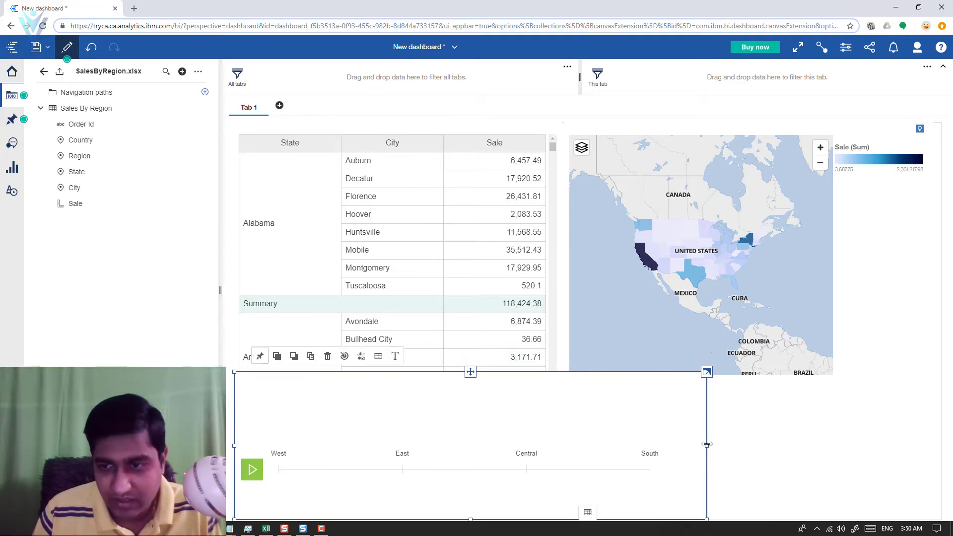
{"action": "left_click_drag", "start_coordinate": [934, 439], "coordinate": [938, 439]}
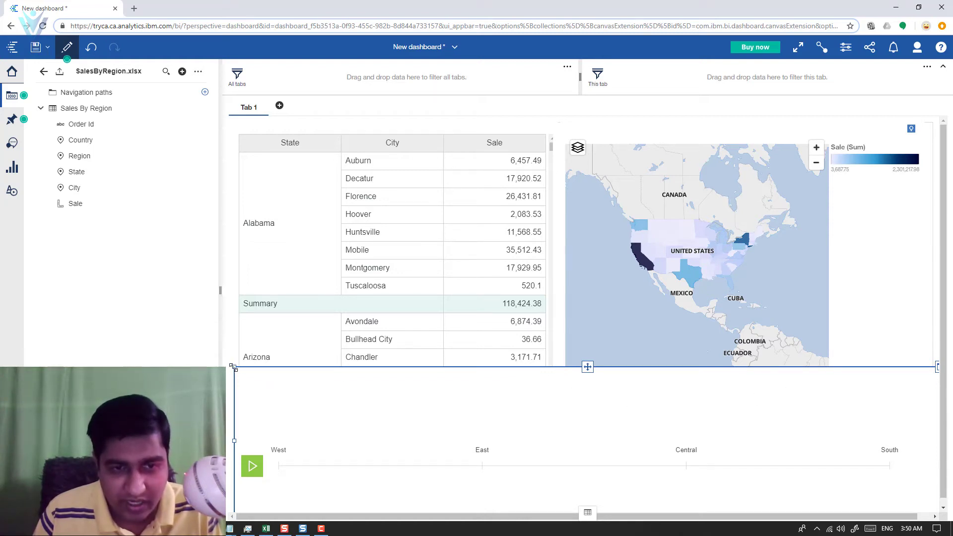
{"action": "left_click_drag", "start_coordinate": [232, 367], "coordinate": [236, 431]}
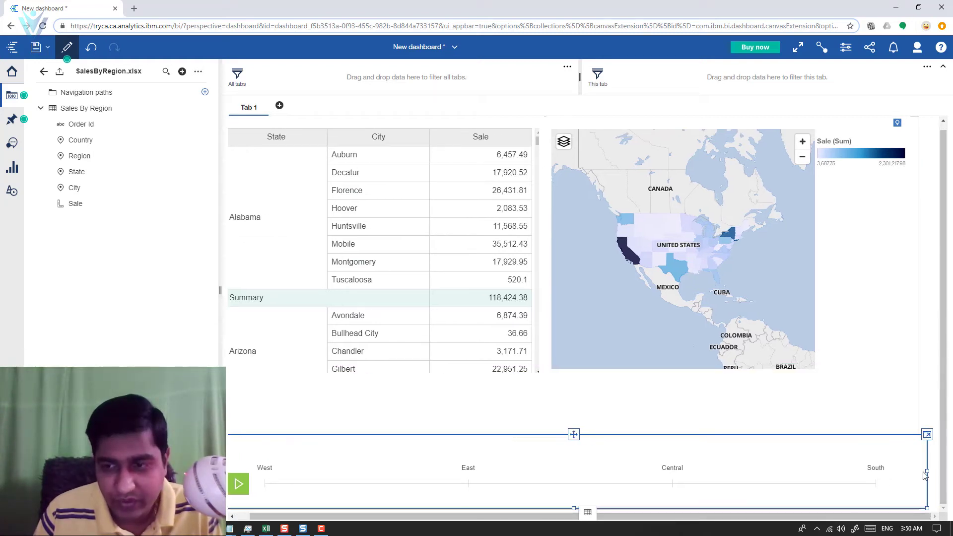
{"action": "left_click_drag", "start_coordinate": [924, 475], "coordinate": [928, 475]}
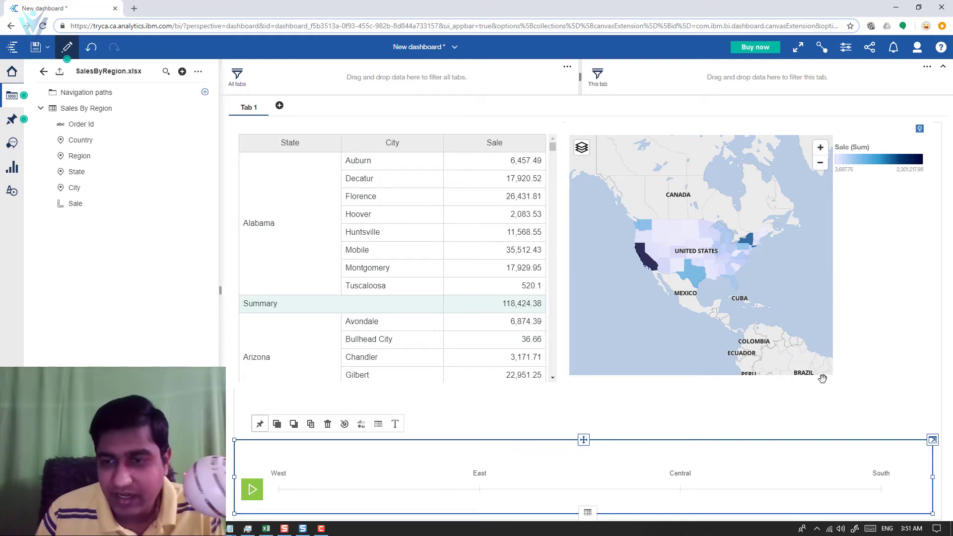
- Make the map and table taller and show the dashboard full screen
{"action": "left_click", "coordinate": [797, 344]}
{"action": "left_click_drag", "start_coordinate": [779, 384], "coordinate": [779, 431]}
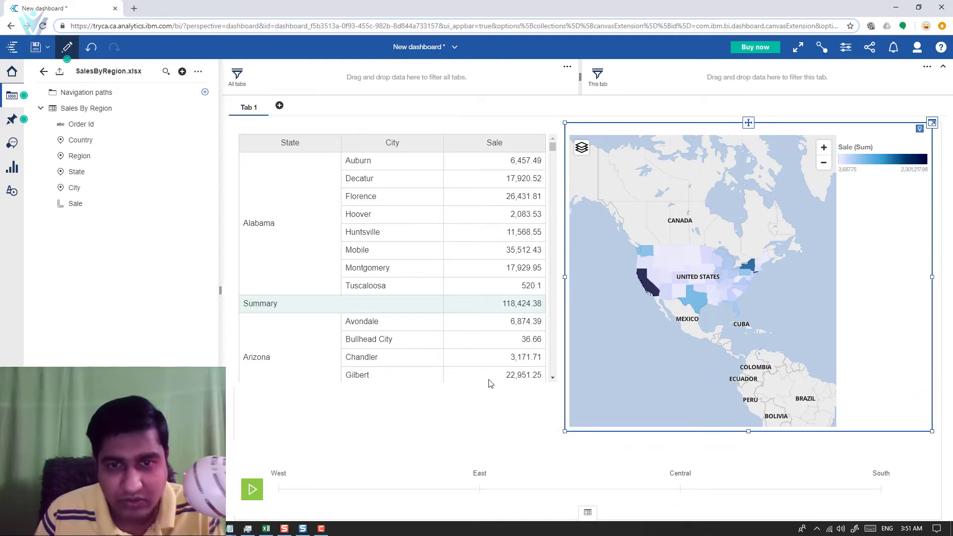
{"action": "left_click", "coordinate": [496, 384]}
{"action": "left_click_drag", "start_coordinate": [398, 383], "coordinate": [404, 427]}
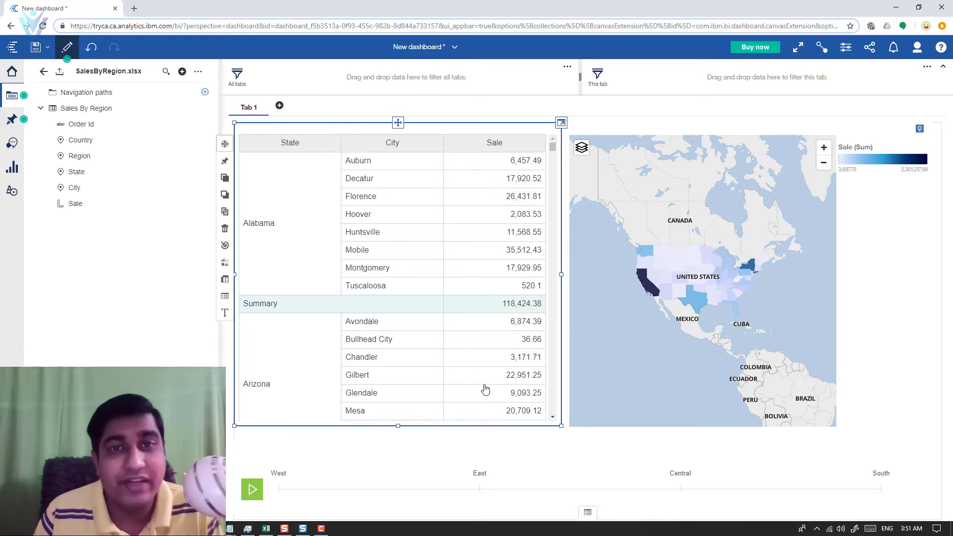
{"action": "left_click", "coordinate": [797, 52]}
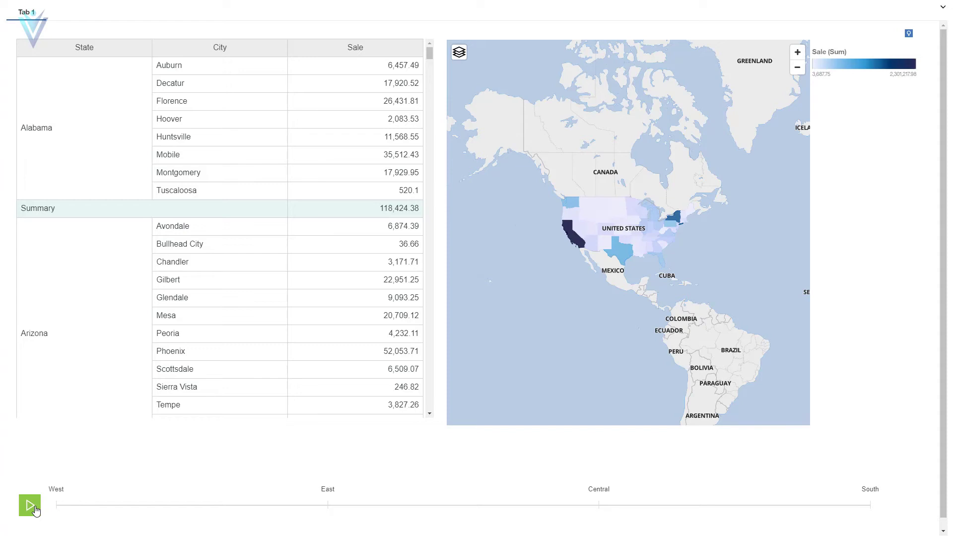
- Play the Region player through the regions, pause it, and stop on East
{"action": "left_click", "coordinate": [29, 505]}
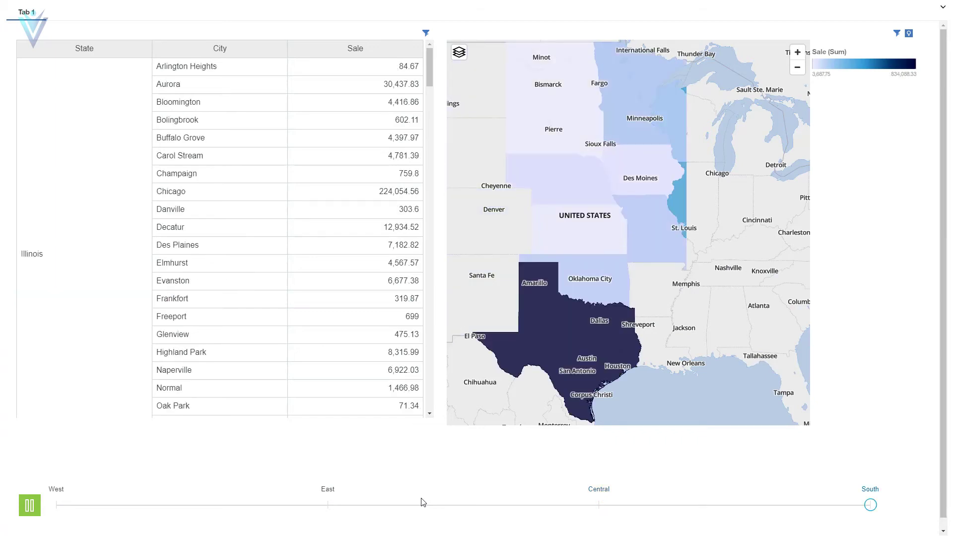
{"action": "left_click", "coordinate": [31, 504]}
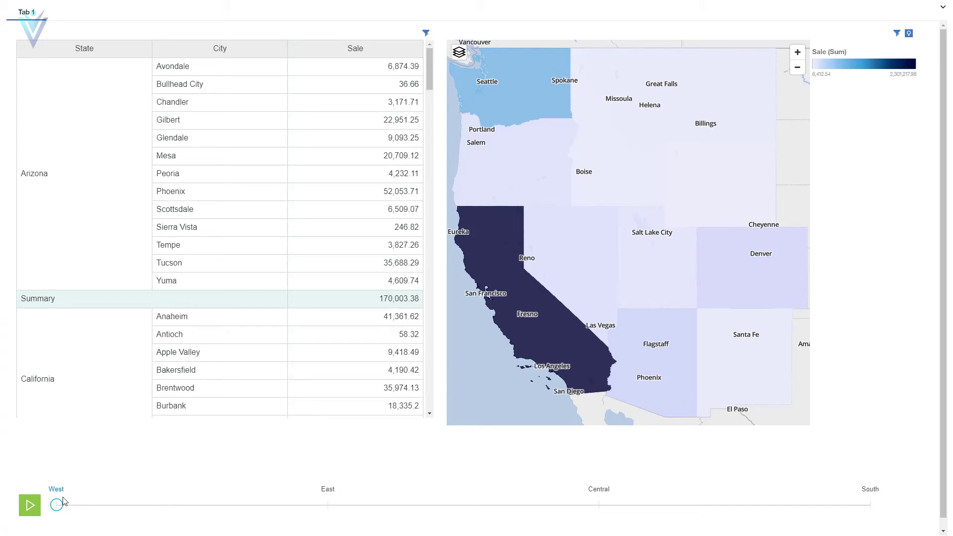
{"action": "left_click", "coordinate": [326, 495]}
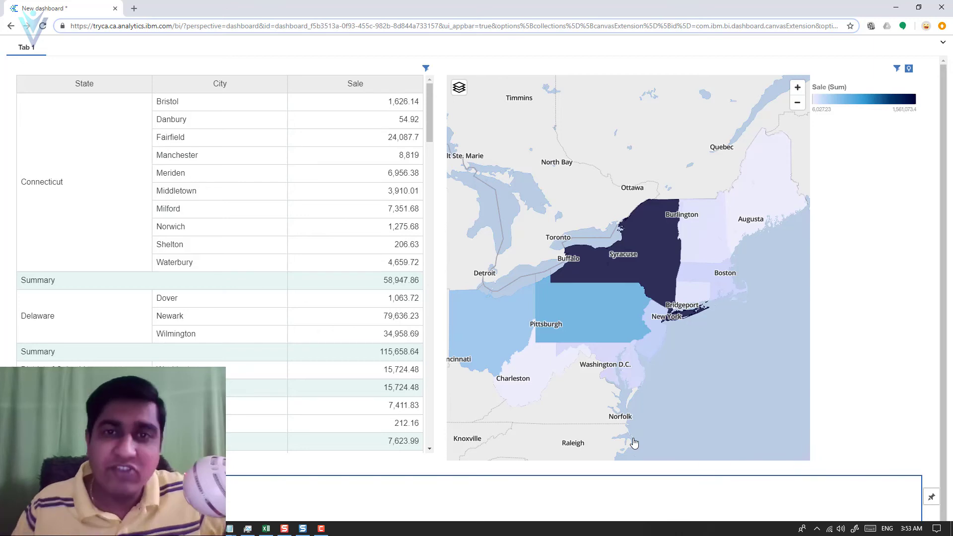
- Exit full screen and select the Region data player widget on the dashboard canvas
{"action": "key", "text": "Escape"}
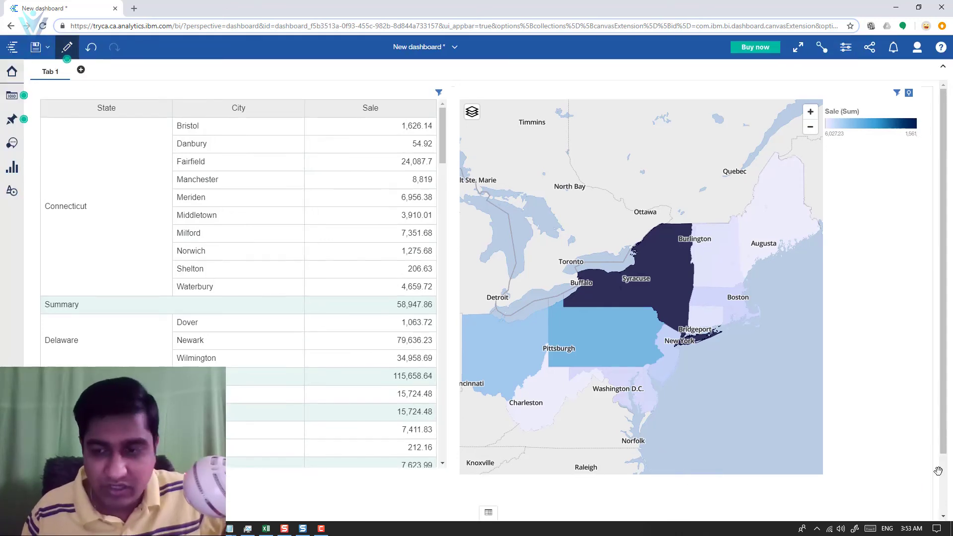
{"action": "scroll", "coordinate": [940, 476], "scroll_direction": "down", "scroll_amount": 1}
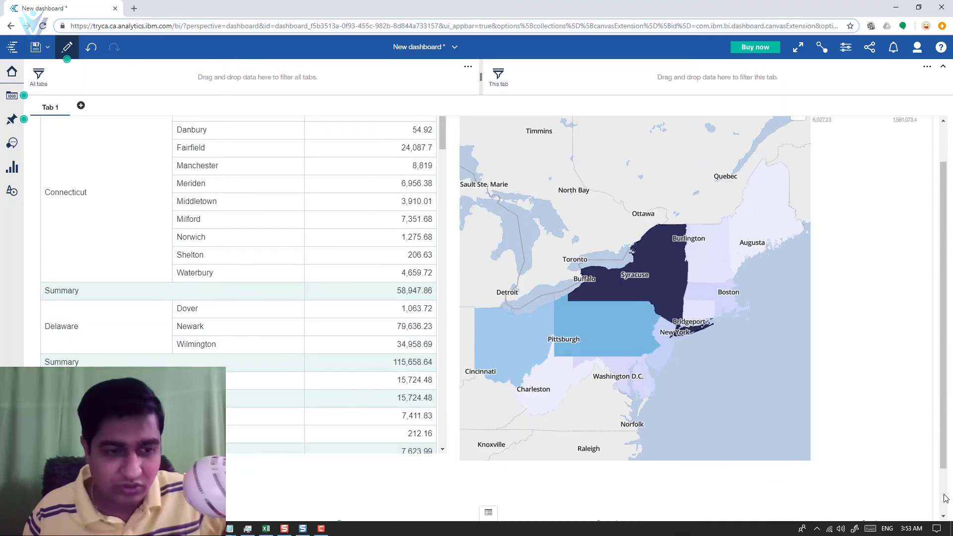
{"action": "scroll", "coordinate": [946, 498], "scroll_direction": "down", "scroll_amount": 1}
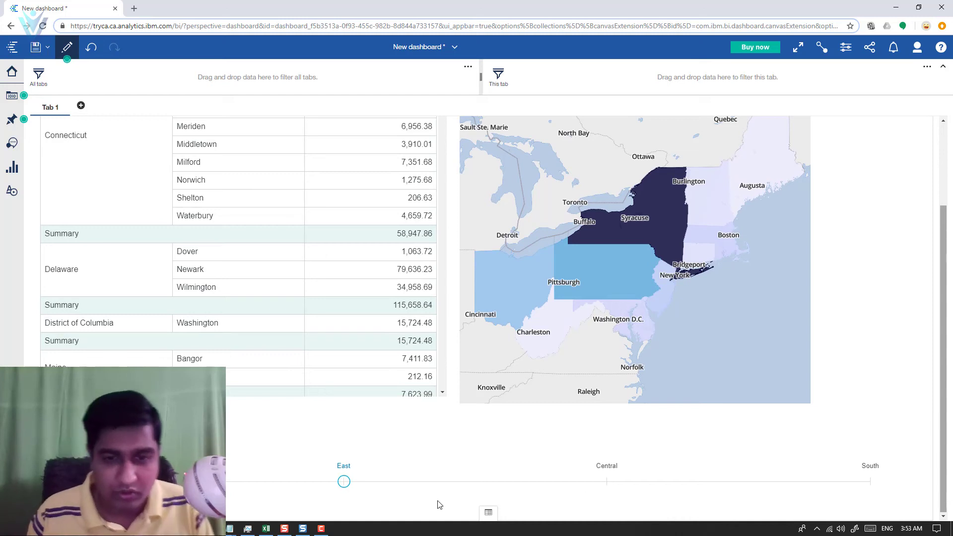
{"action": "left_click", "coordinate": [423, 490]}
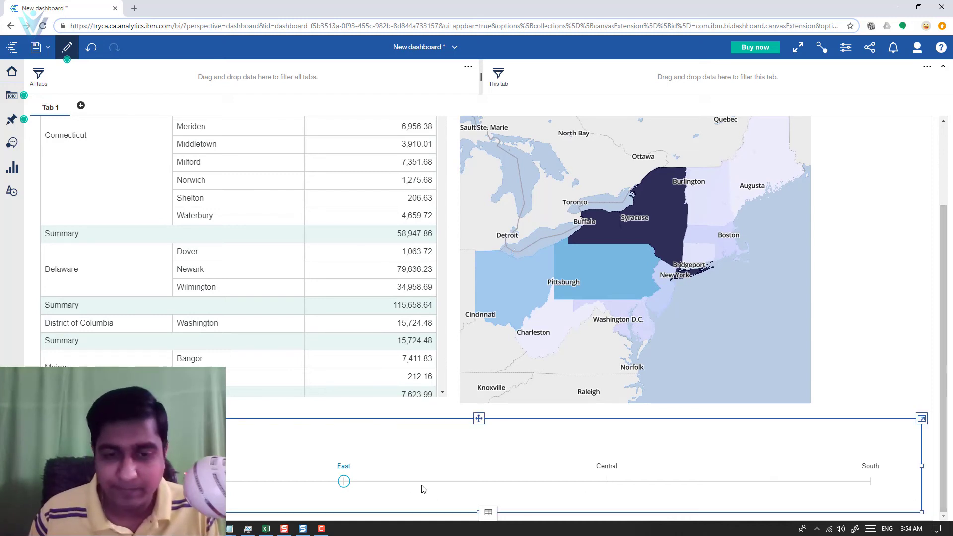
- Turn on Refresh automatically every 60 Minutes in the player's Visualization properties, then replay the regions
{"action": "left_click", "coordinate": [846, 49]}
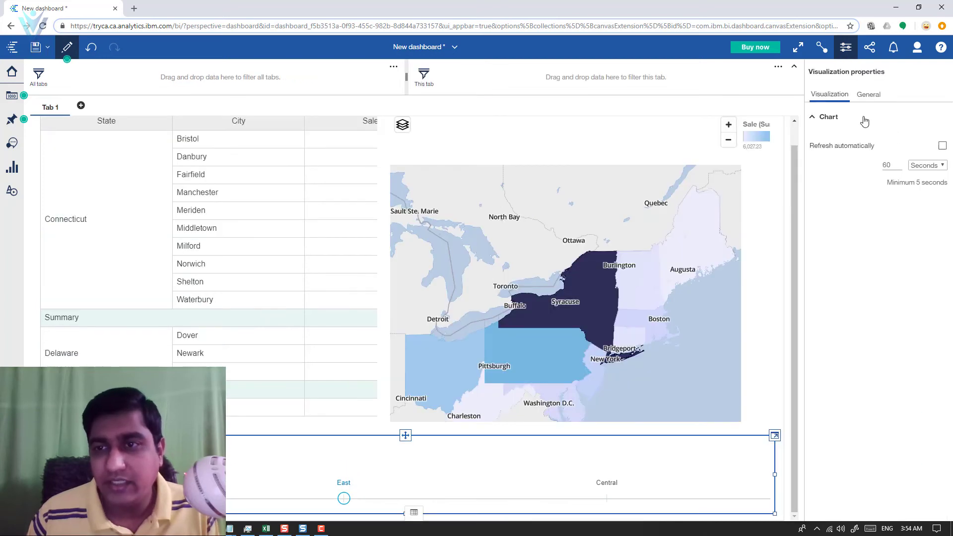
{"action": "left_click", "coordinate": [868, 96]}
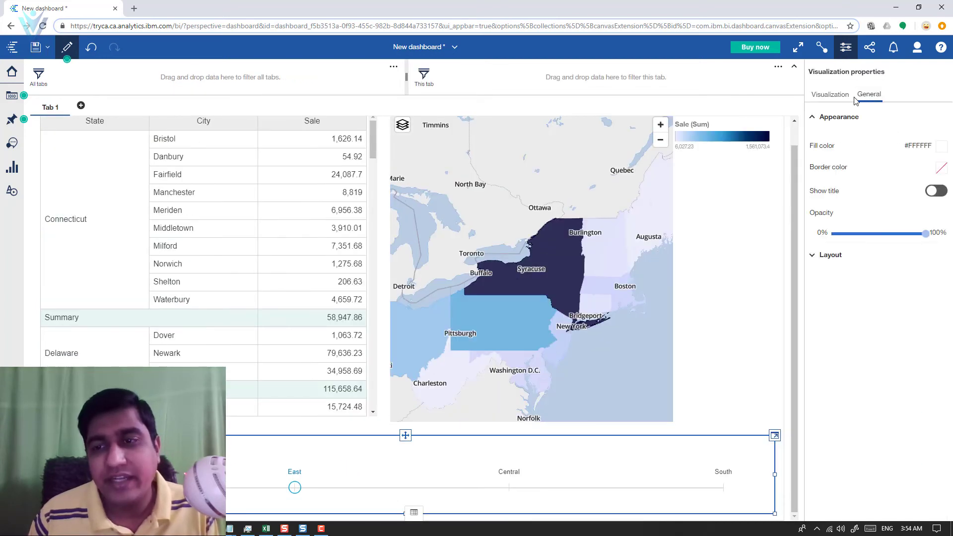
{"action": "left_click", "coordinate": [828, 254]}
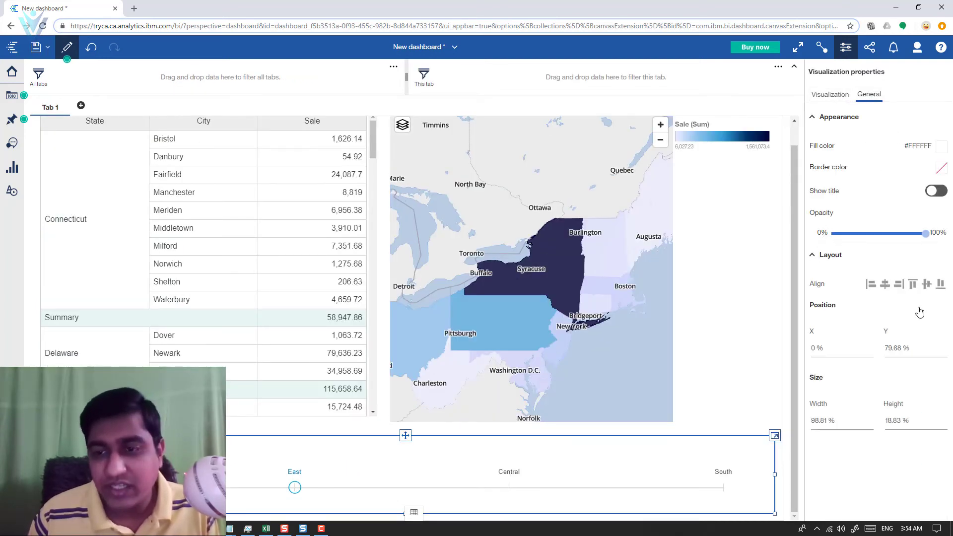
{"action": "left_click", "coordinate": [829, 94]}
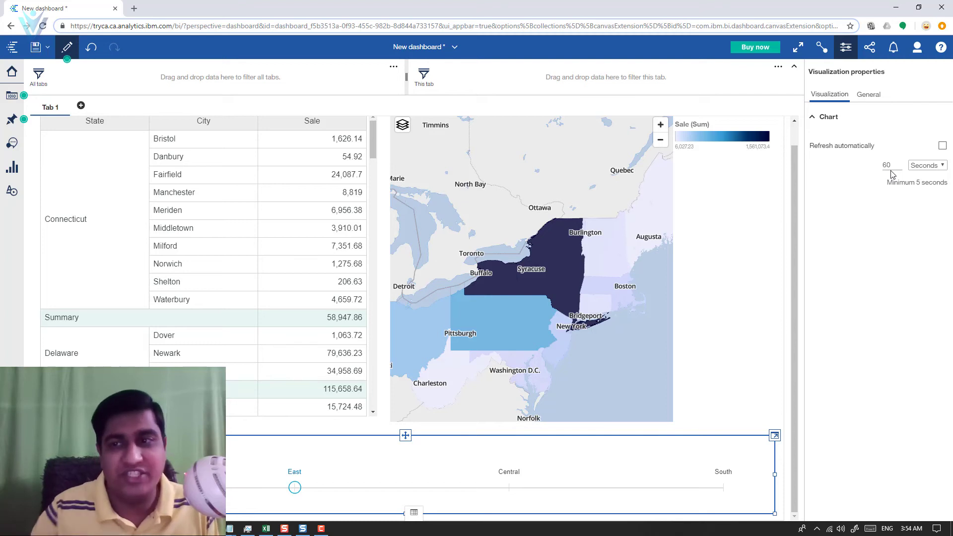
{"action": "left_click", "coordinate": [943, 145]}
{"action": "left_click", "coordinate": [943, 166]}
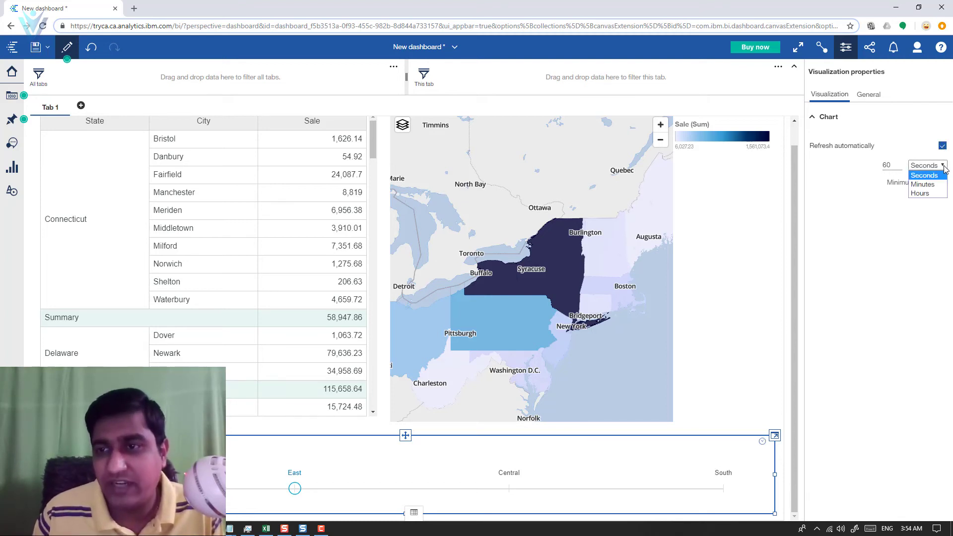
{"action": "left_click", "coordinate": [923, 184]}
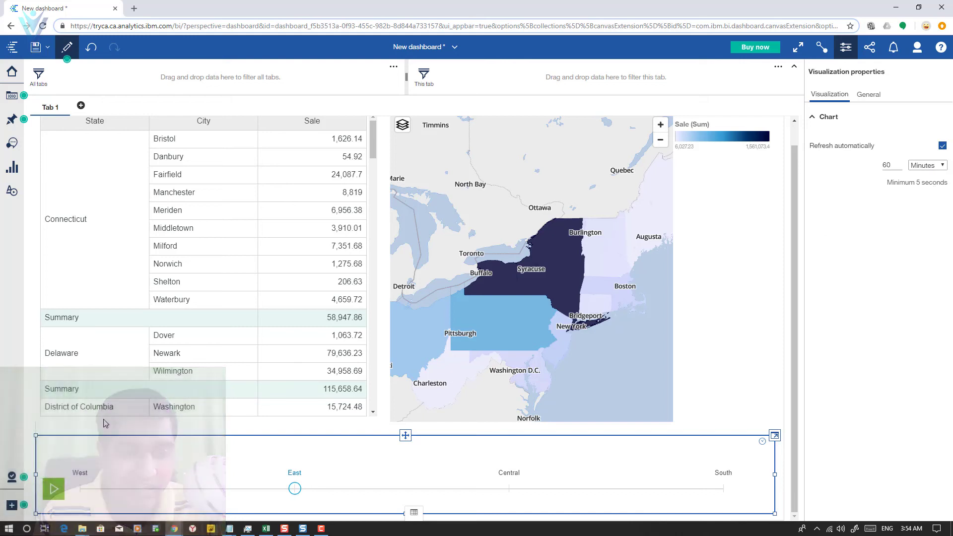
{"action": "left_click", "coordinate": [54, 490]}
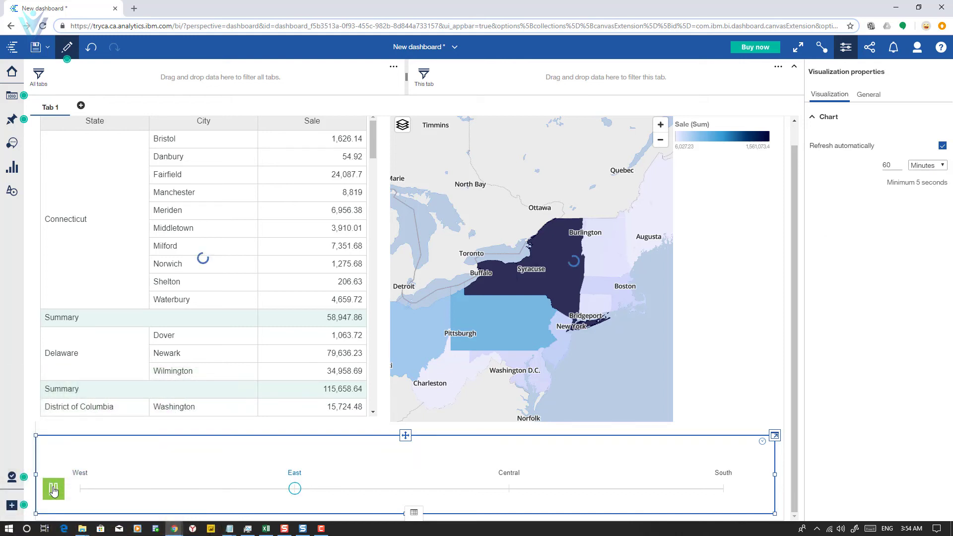